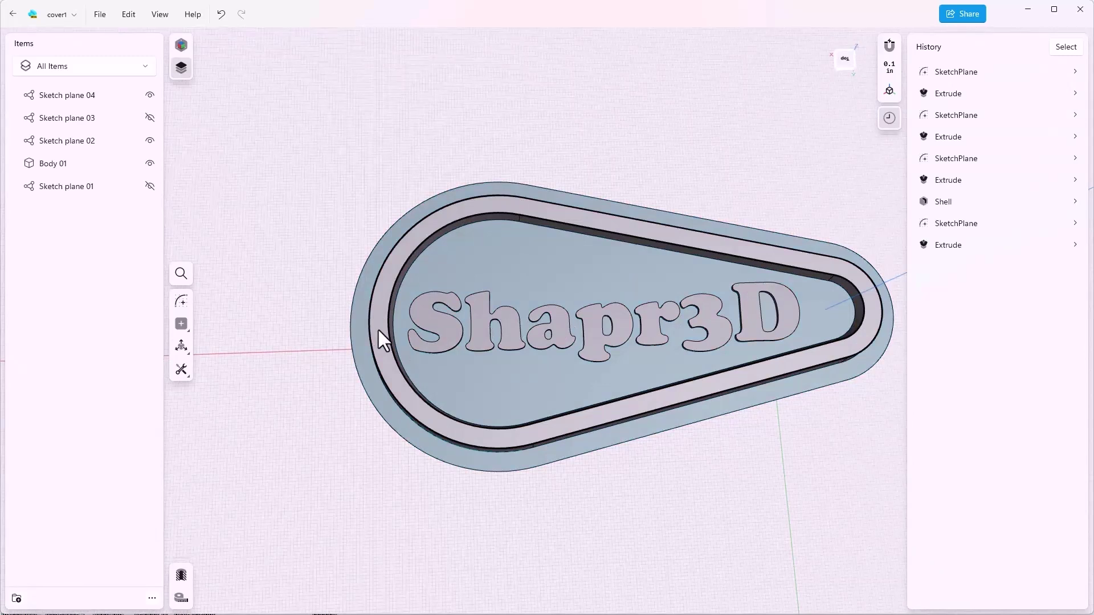
- Sketch a 5.25-inch diameter circle on the cover's rim face, centred left of the rounded end
left_click(378, 330)
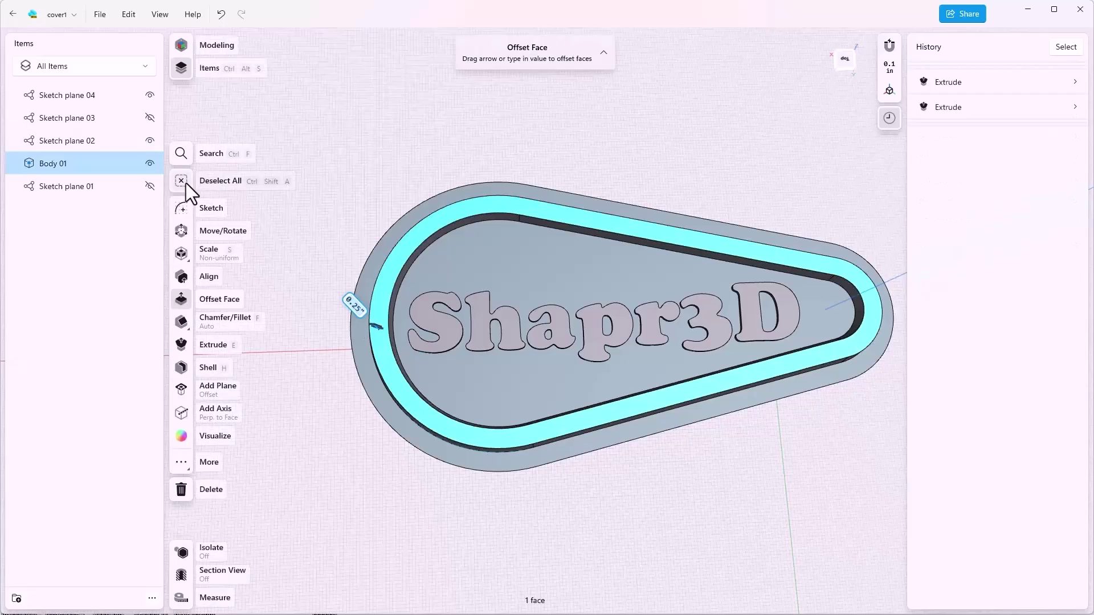
left_click(182, 208)
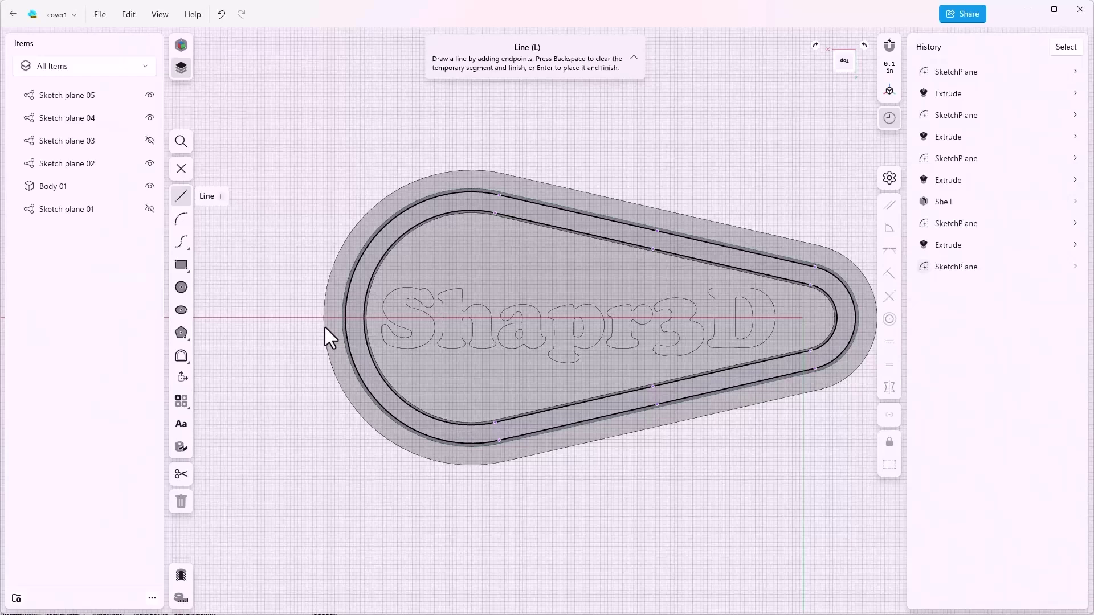
left_click(180, 287)
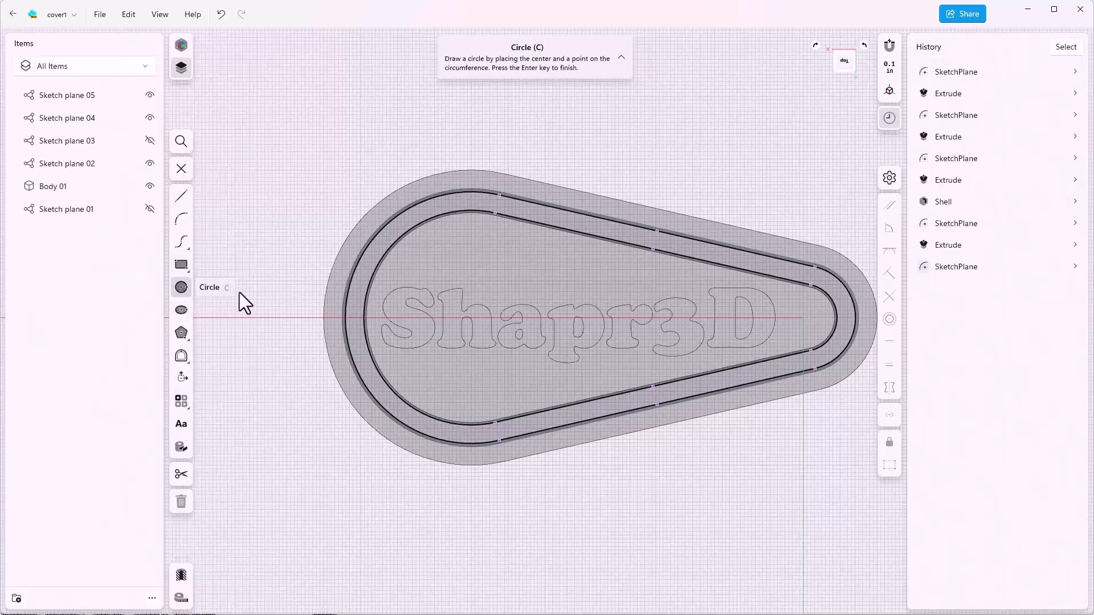
left_click(276, 317)
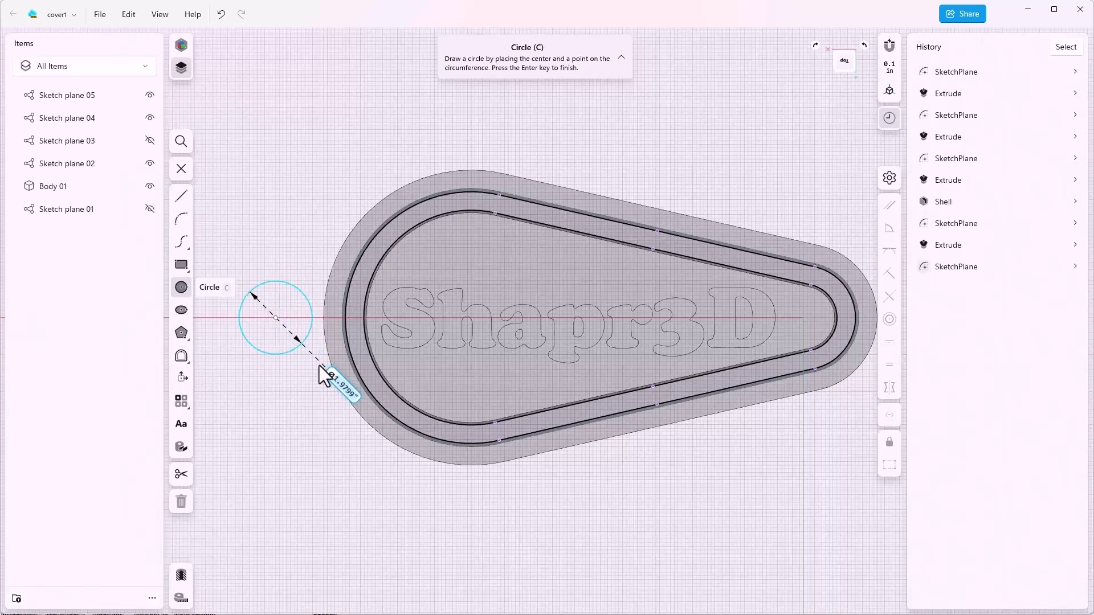
left_click(343, 401)
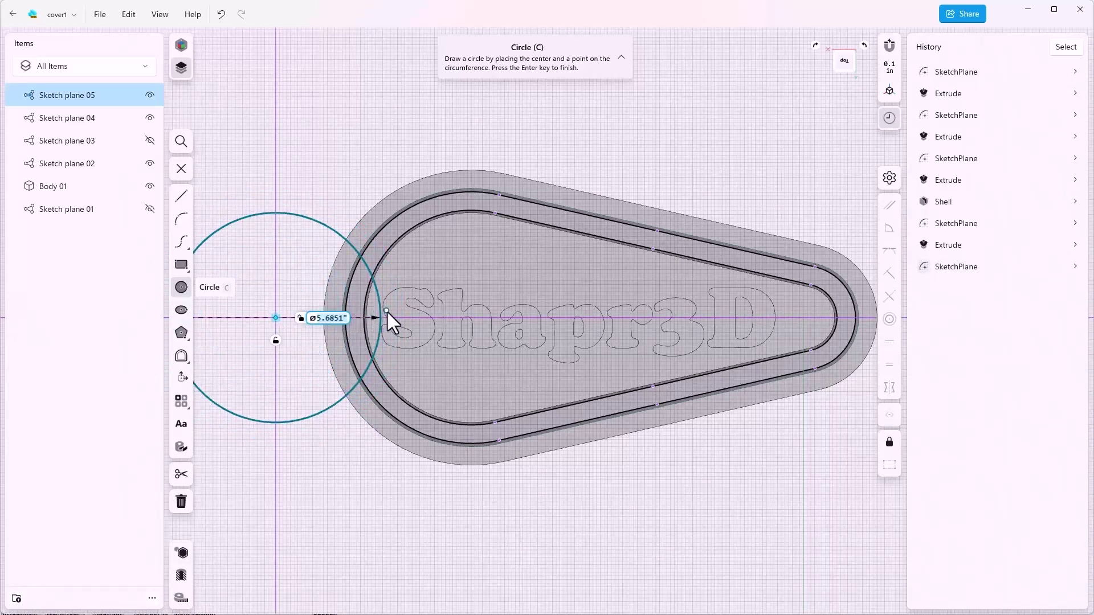
left_click(326, 319)
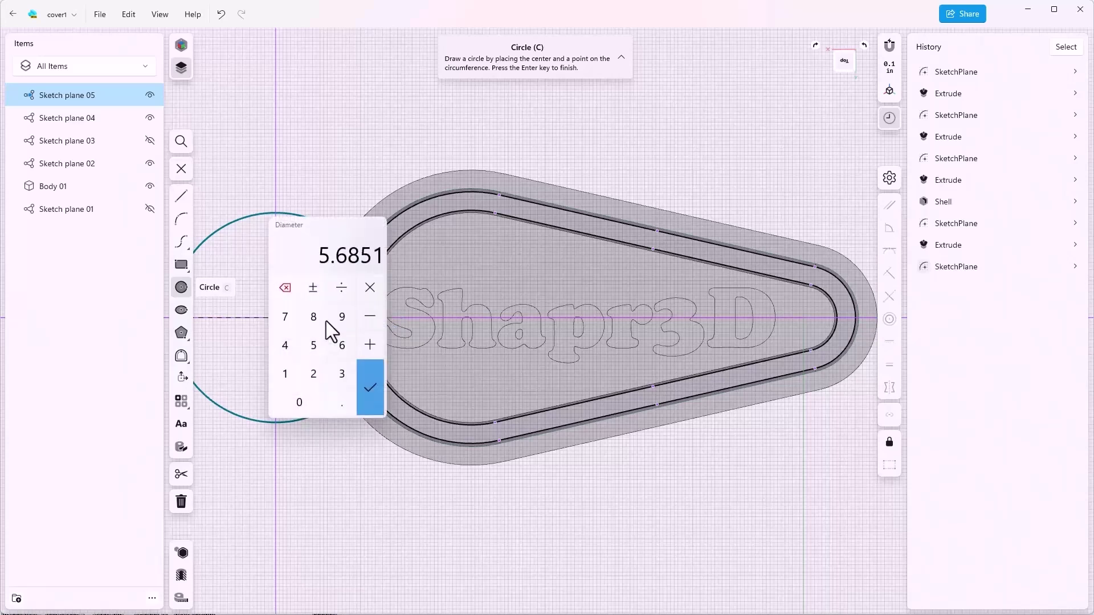
type("5.25")
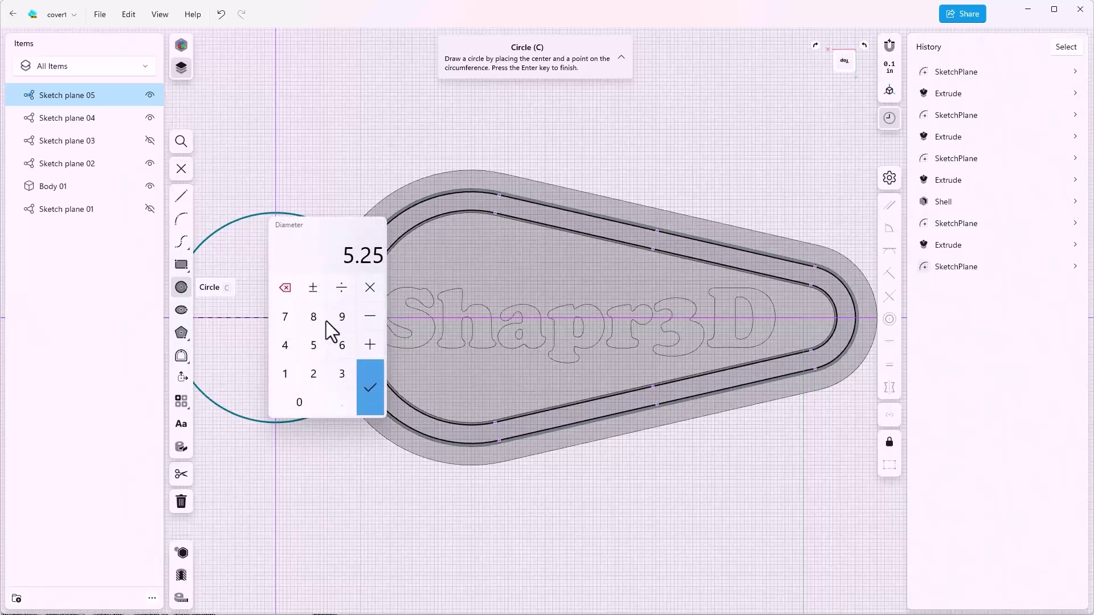
key("Return")
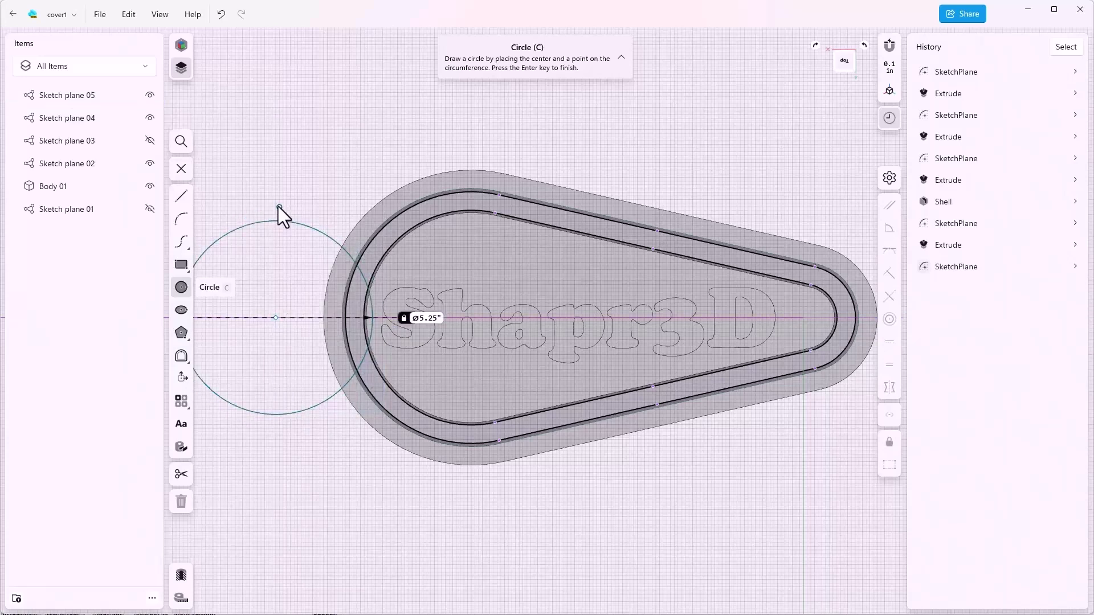
- Draw a horizontal construction line from the circle's centre to the teardrop's far rounded end
left_click(181, 195)
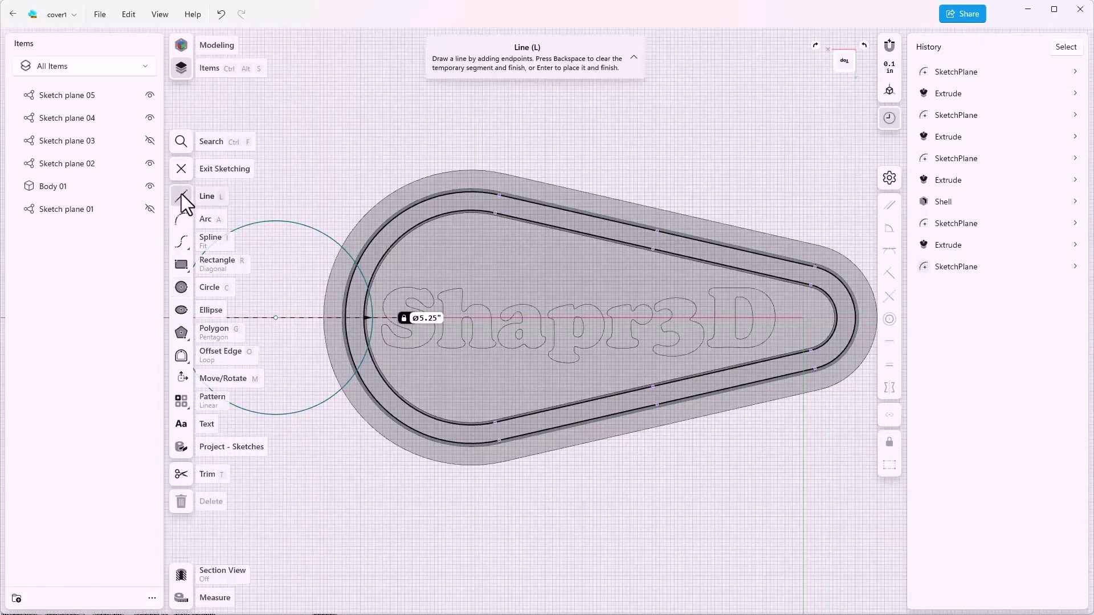
left_click(276, 317)
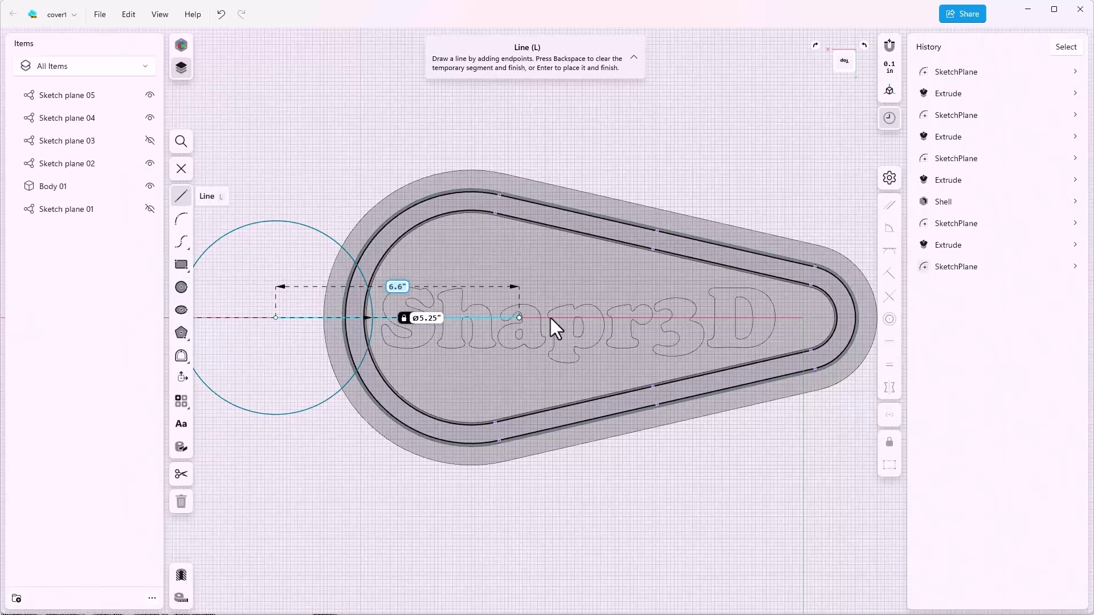
left_click(803, 317)
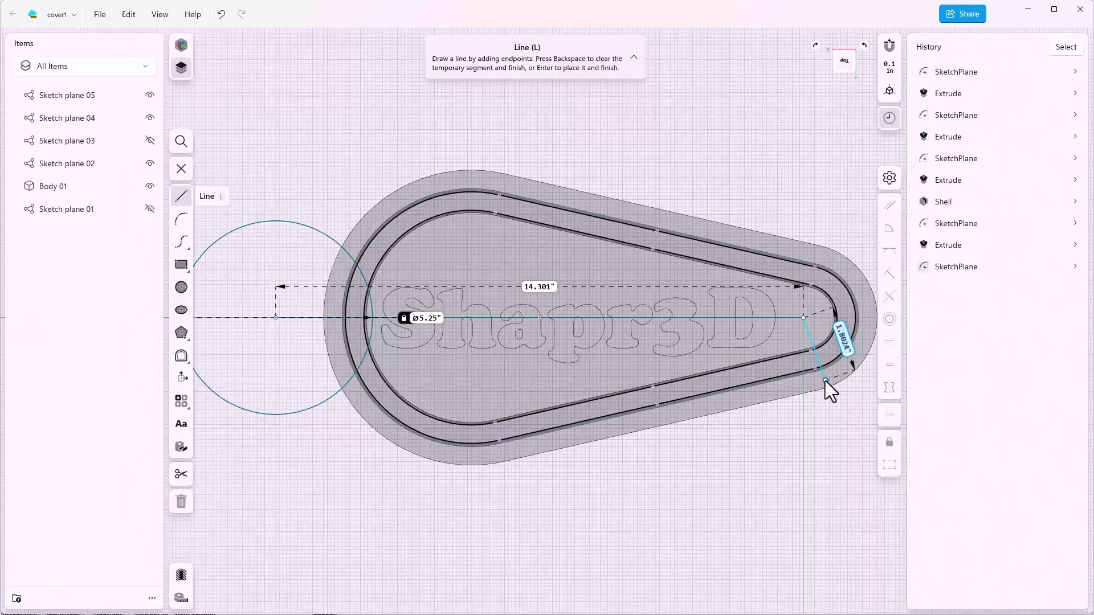
key("Escape")
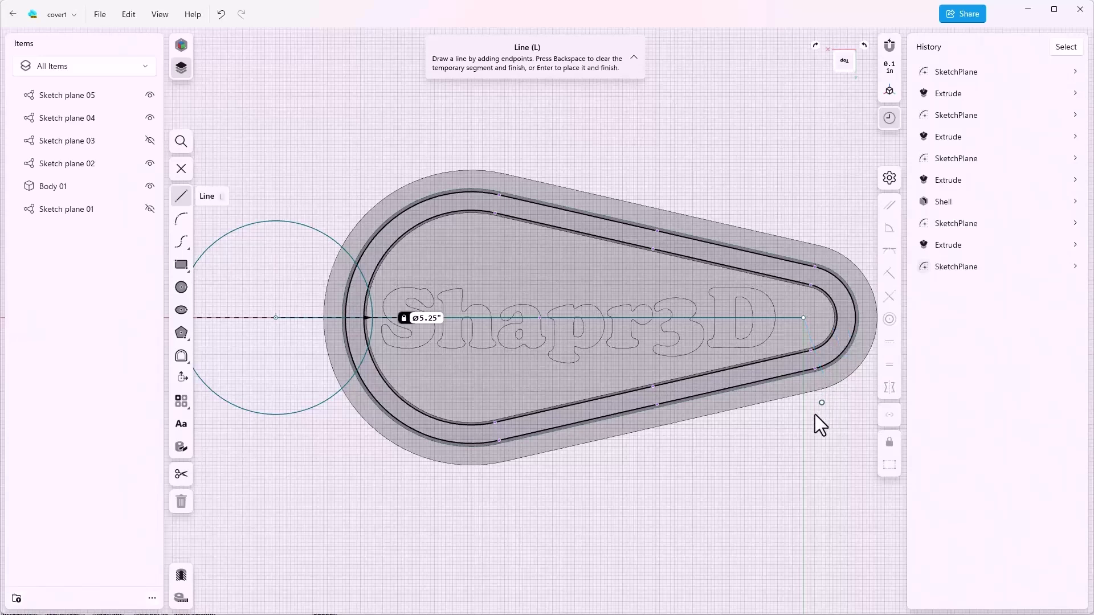
key("Escape")
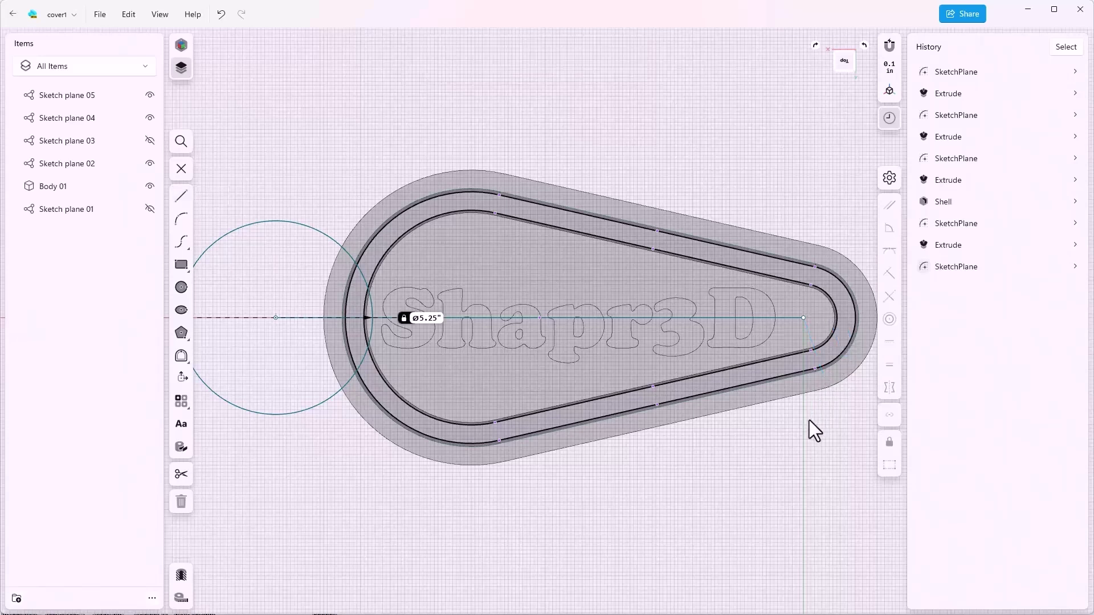
left_click(803, 318)
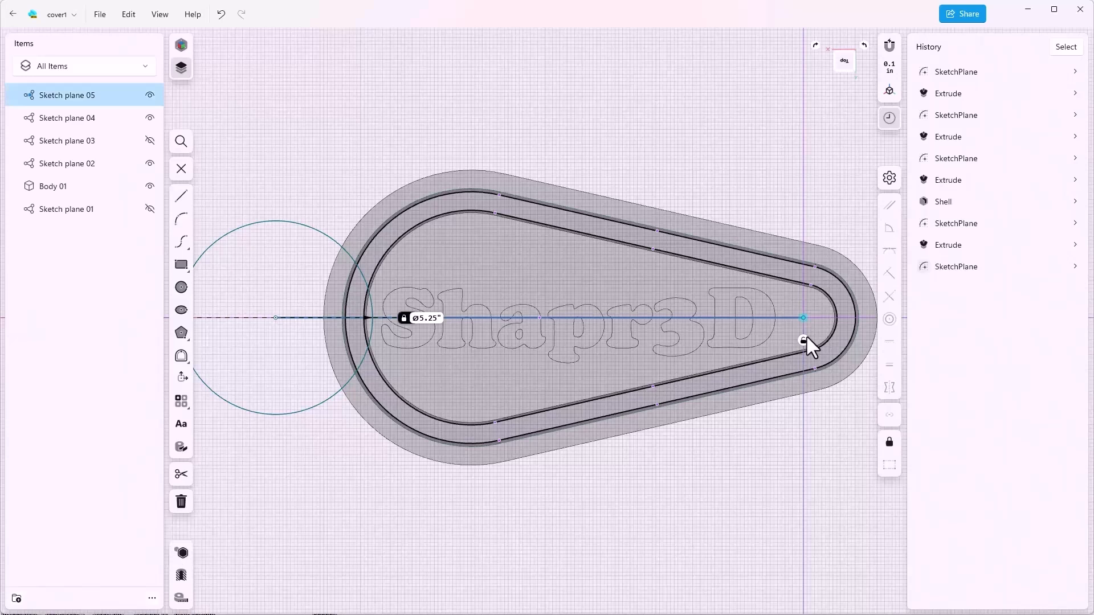
left_click(802, 339)
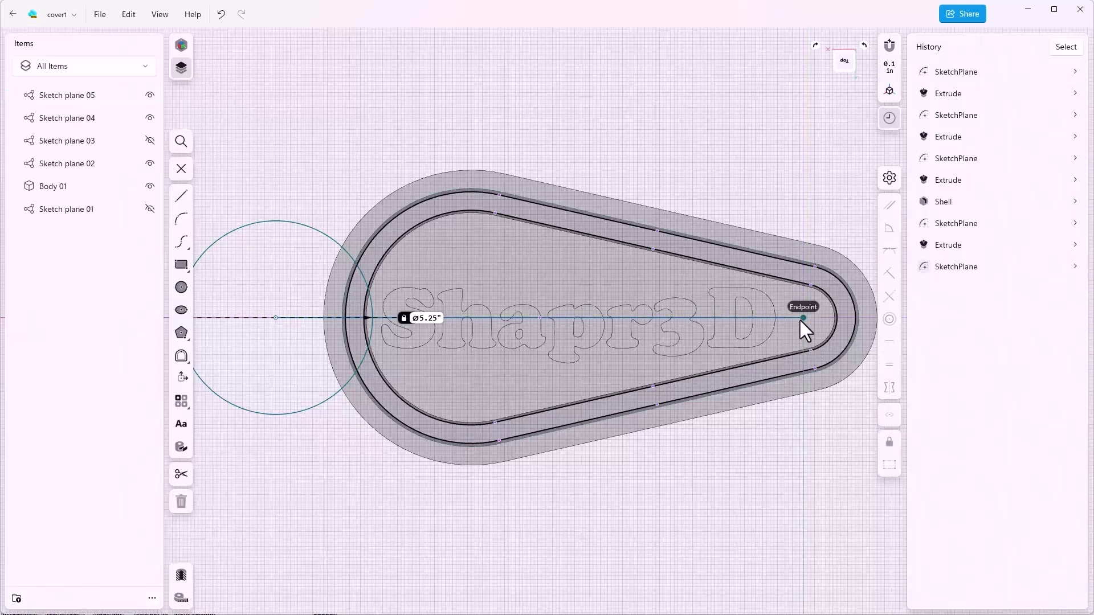
left_click(787, 320)
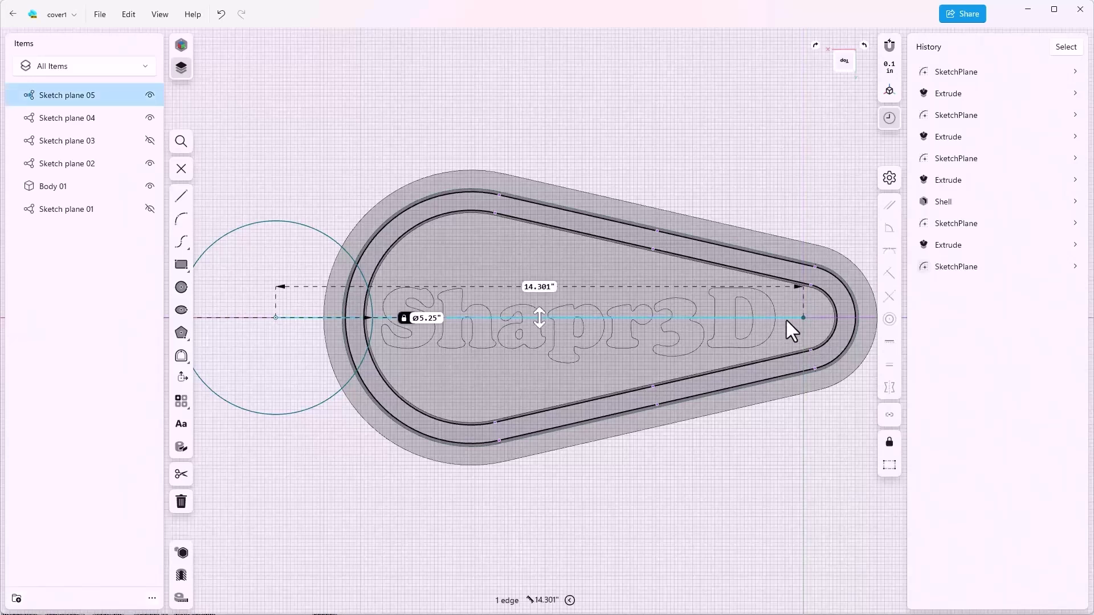
left_click(890, 464)
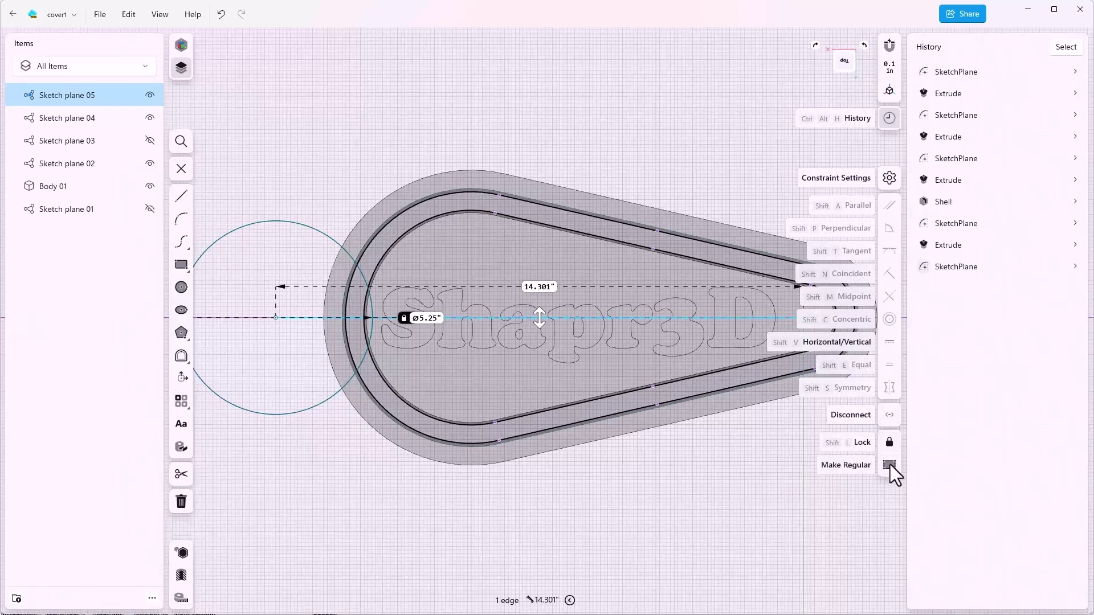
- Dimension the construction line to 14.25 inches
left_click(569, 317)
left_click(538, 287)
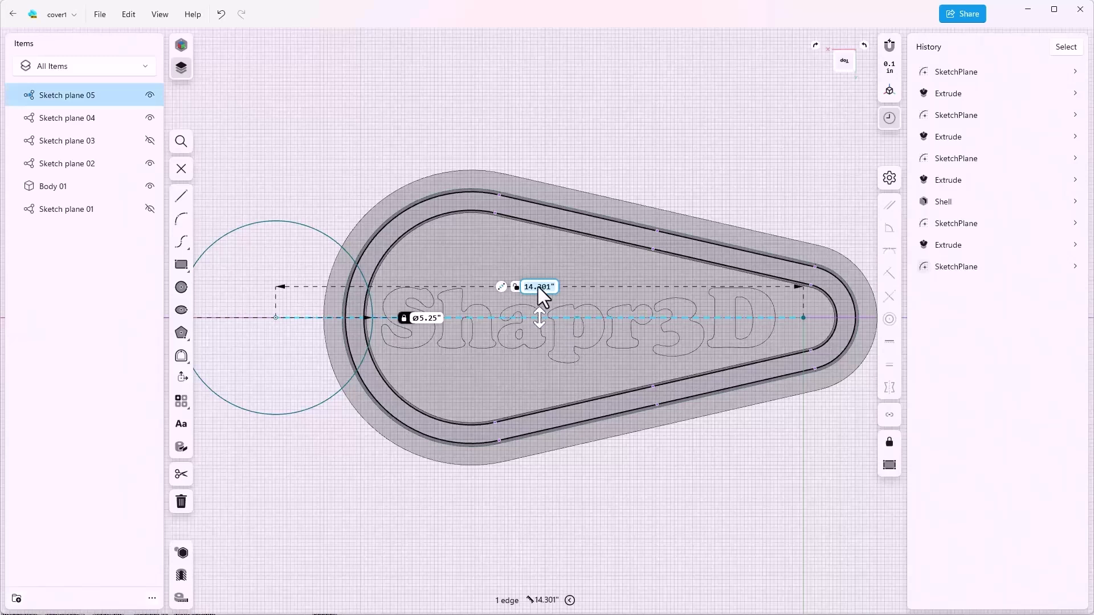
type("14.25")
key("Return")
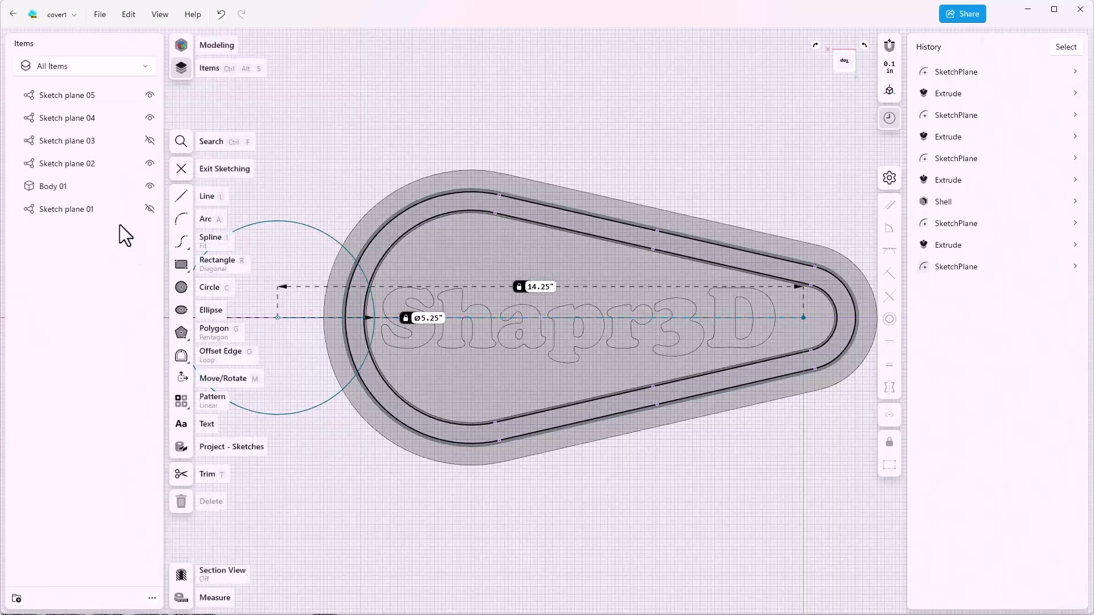
- Extrude the three overlapping circle regions 3.1875 inches down to cut a notch into the cover's left end
left_click(178, 167)
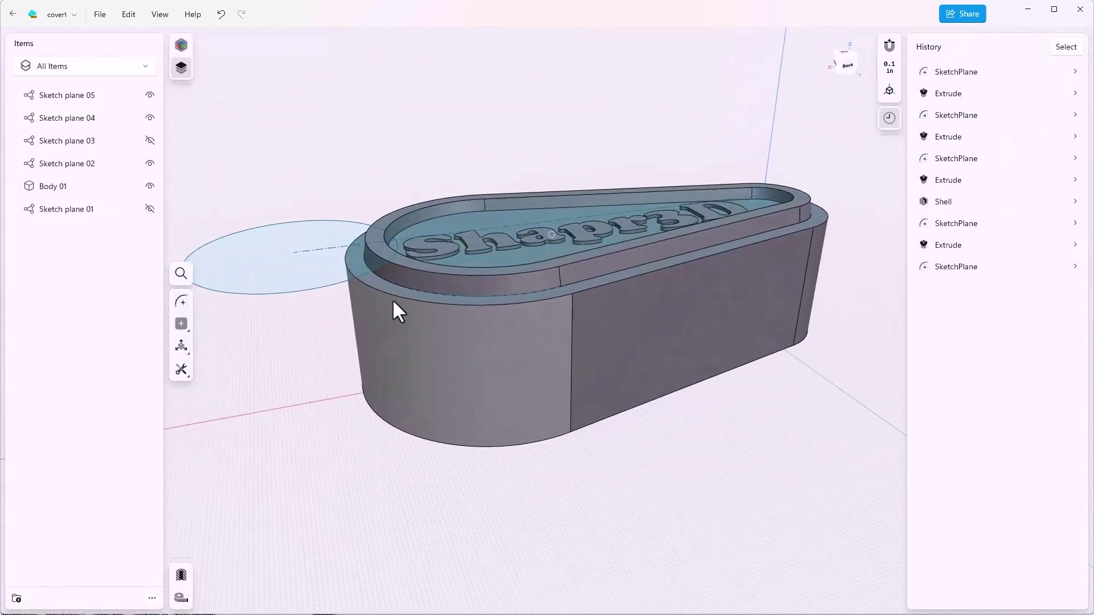
scroll(392, 297, "up", 3)
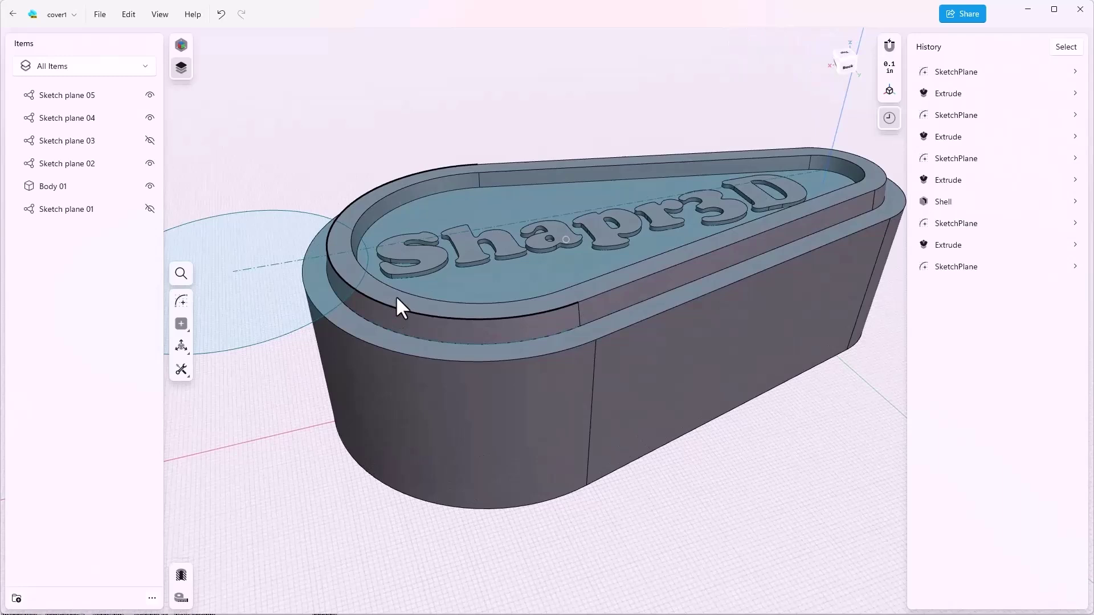
left_click(364, 254)
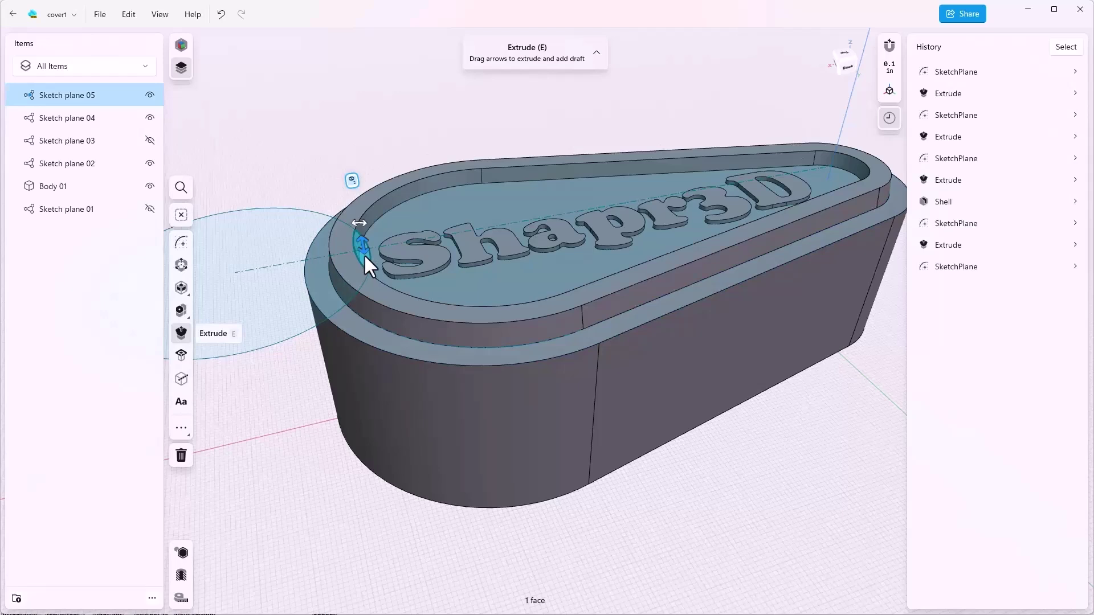
left_click(349, 276)
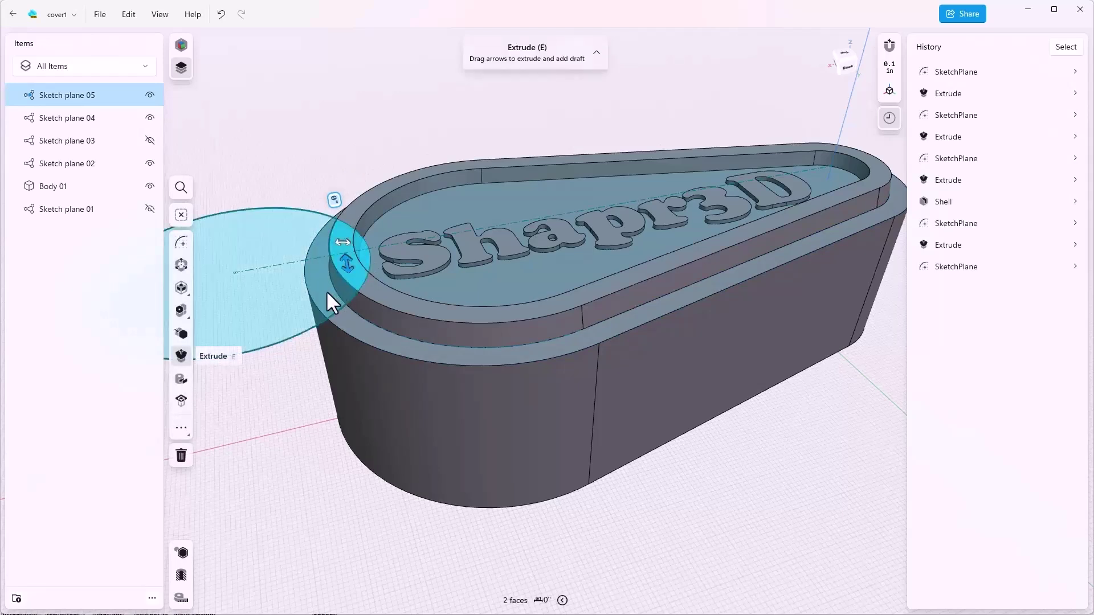
left_click(326, 289)
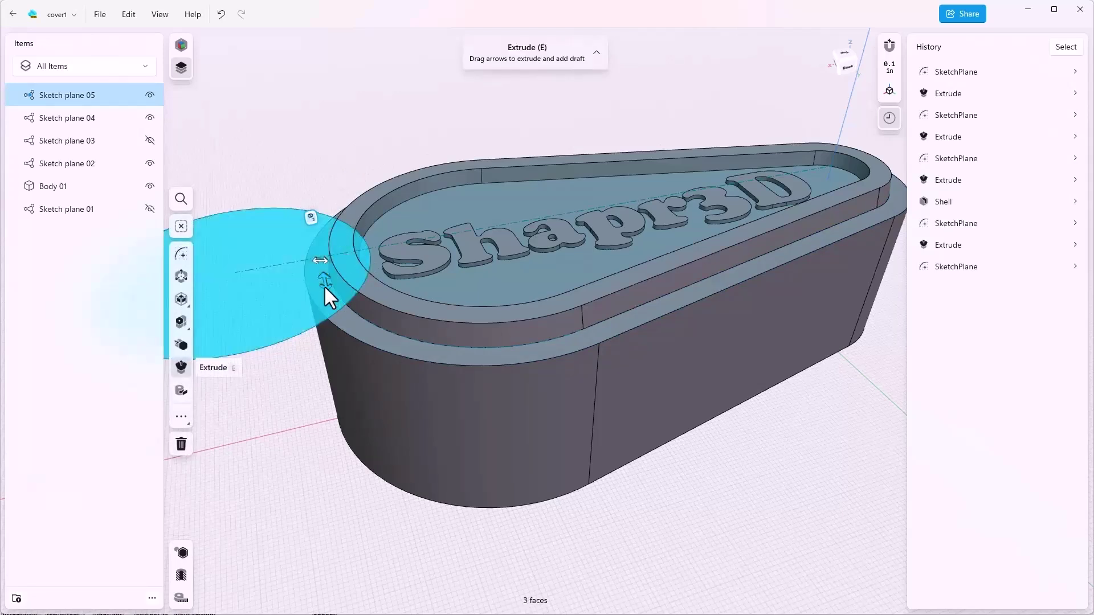
mouse_move(324, 283)
left_mouse_down()
mouse_move(333, 360)
mouse_move(388, 506)
left_mouse_up()
left_click(426, 527)
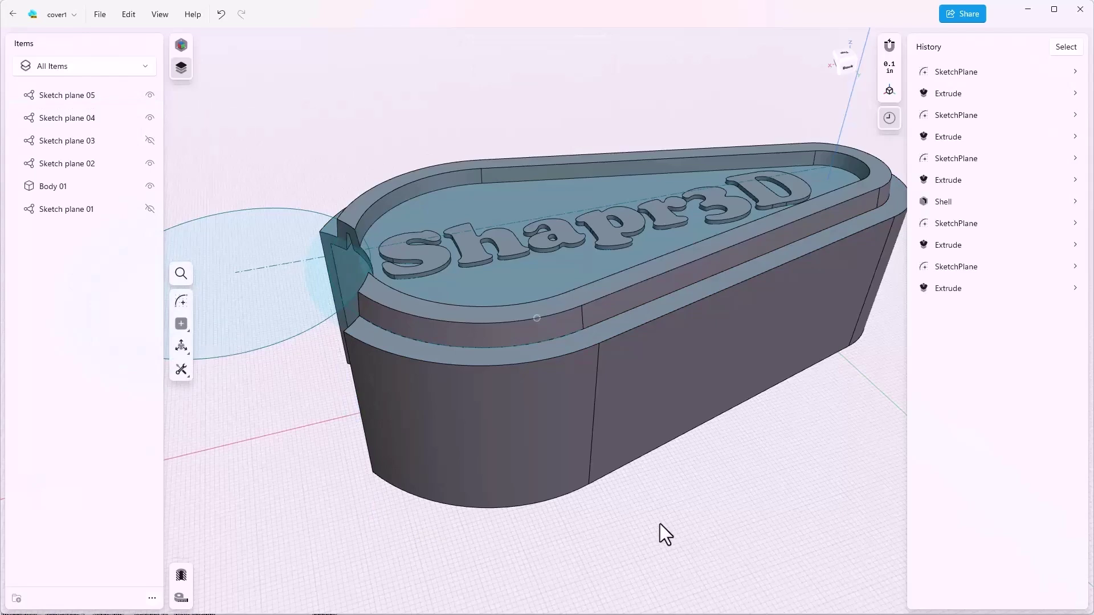
- Hide the remaining sketch planes so only Body 01 stays visible
scroll(660, 525, "down", 10)
scroll(660, 522, "down", 10)
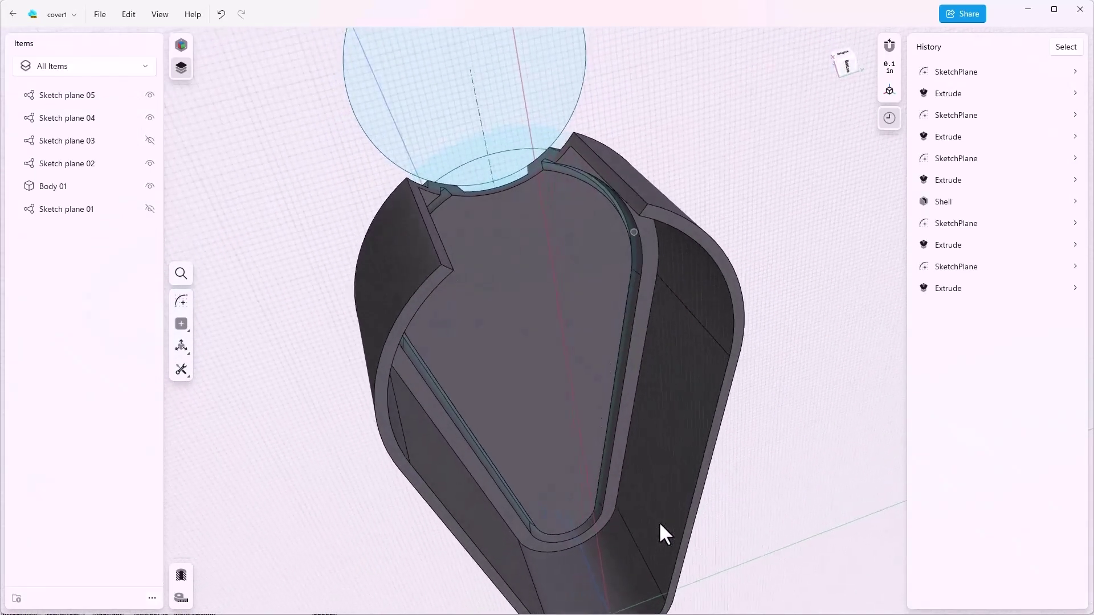
scroll(658, 522, "down", 15)
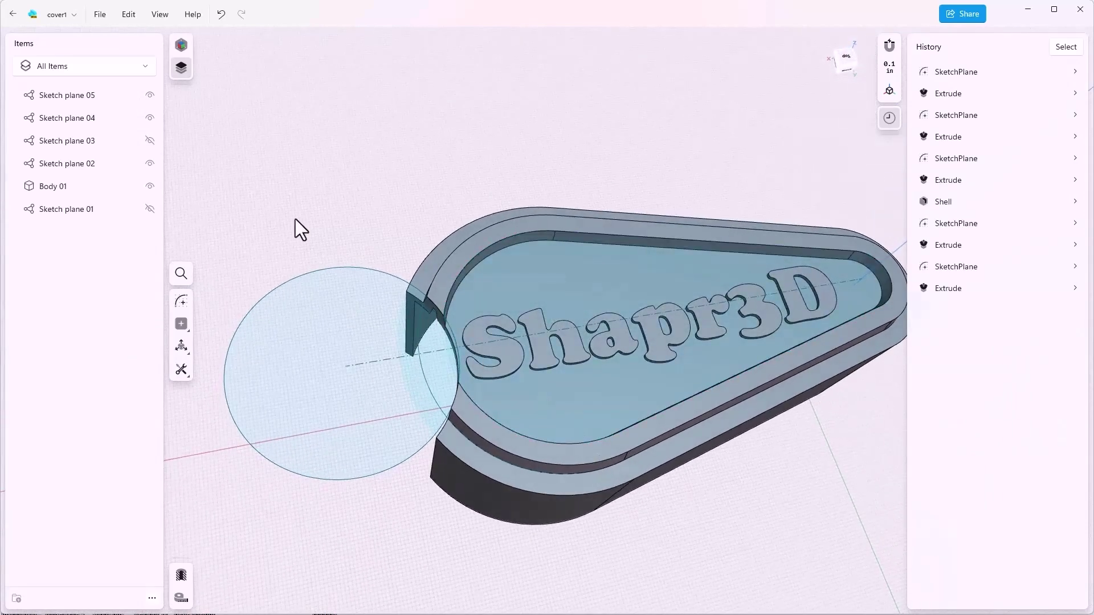
left_click(150, 95)
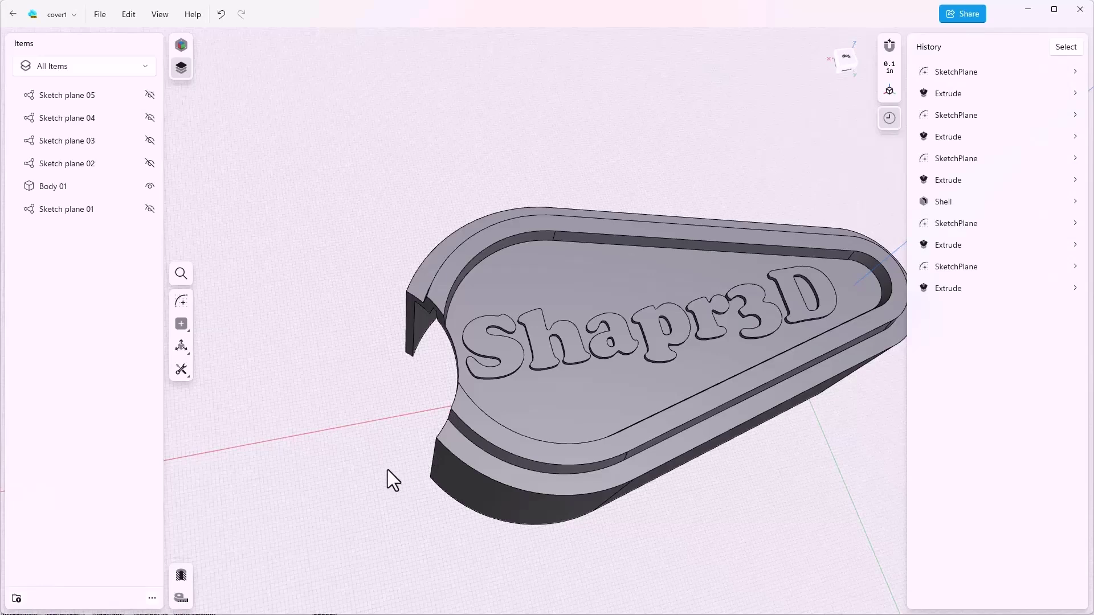
mouse_move(943, 204)
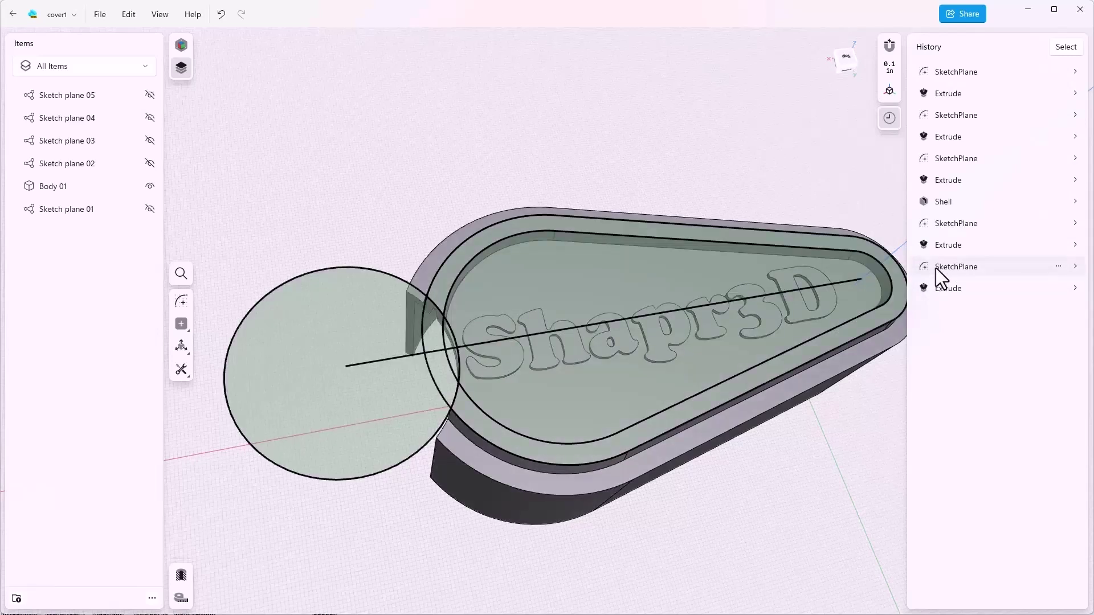
- Move the circle sketch and its cutout Extrude above the Shell step in History
left_click(936, 269)
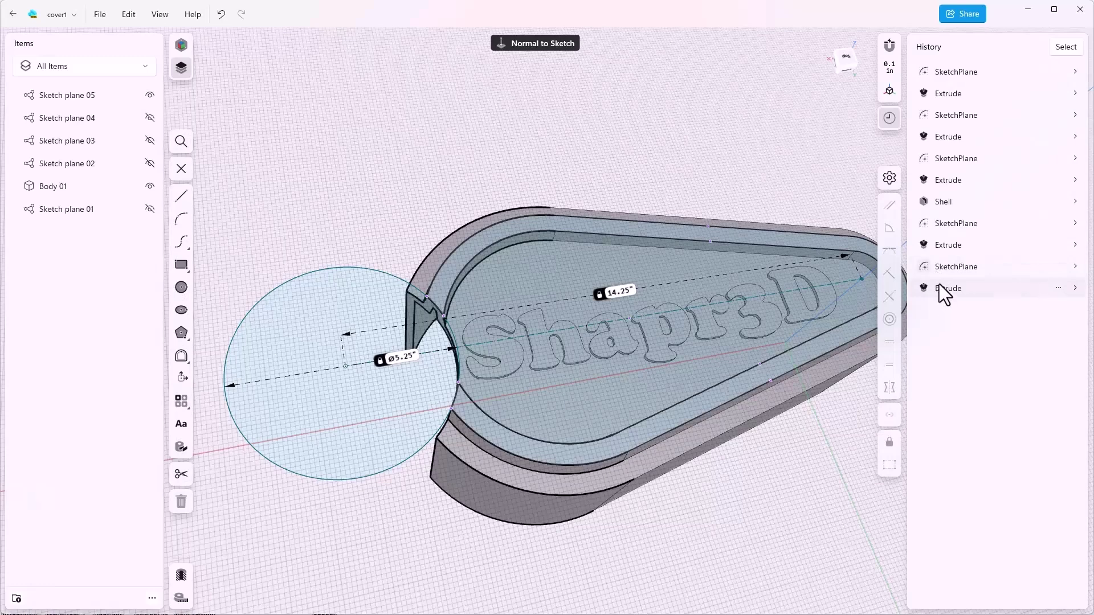
left_click(939, 287)
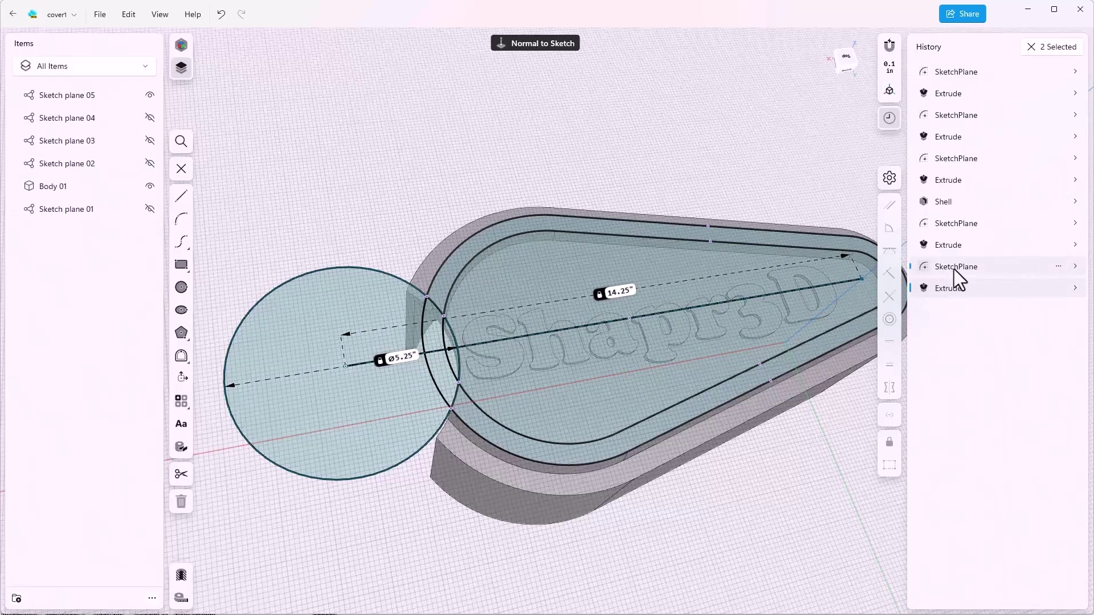
left_click_drag(954, 269, 949, 198)
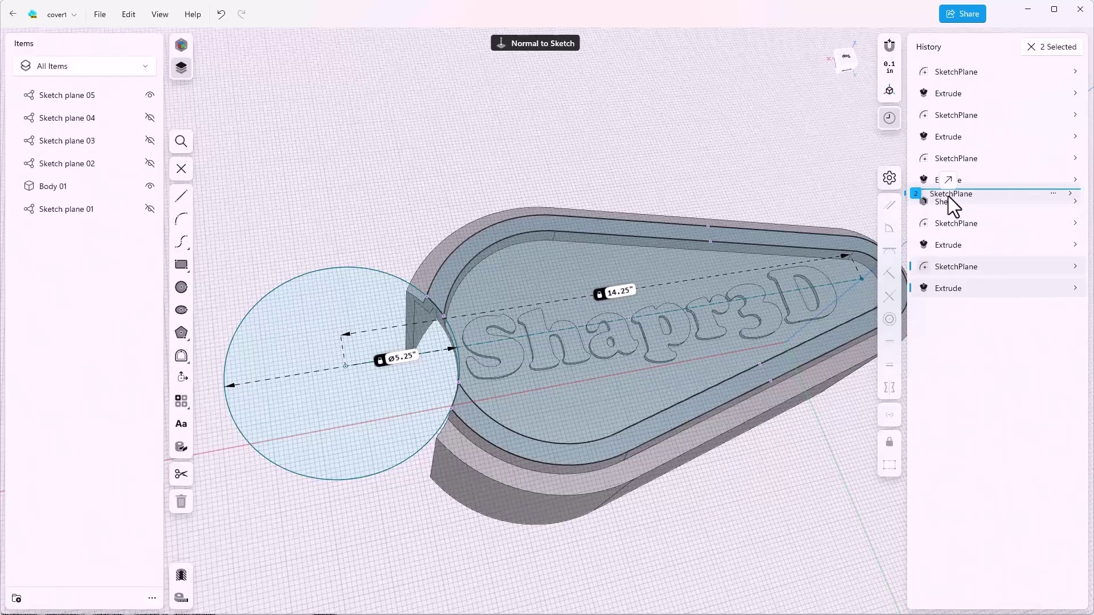
left_click_drag(948, 196, 948, 196)
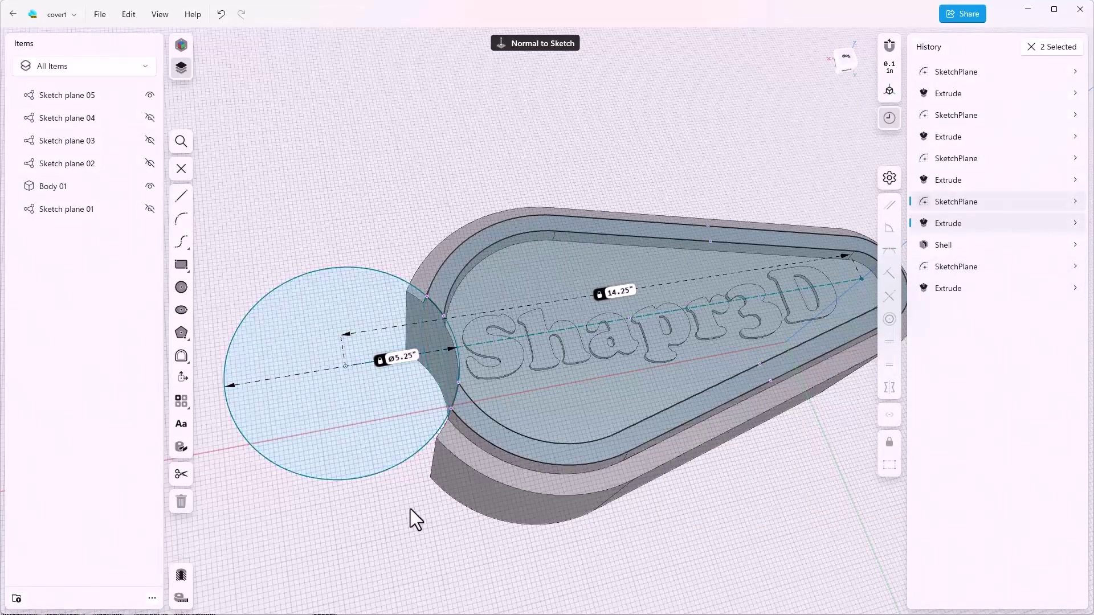
key("Escape")
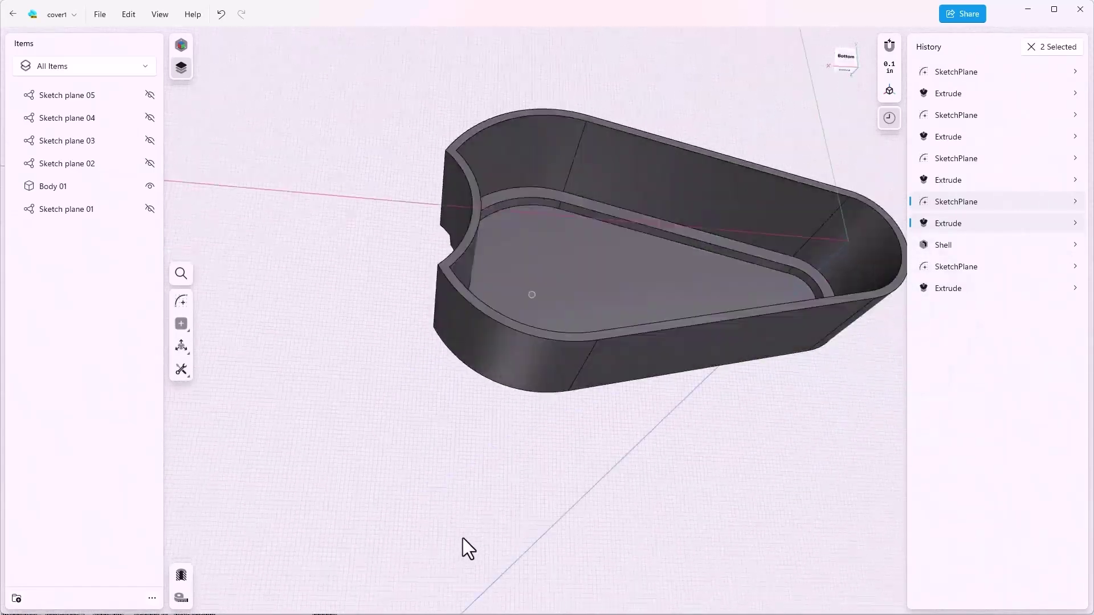